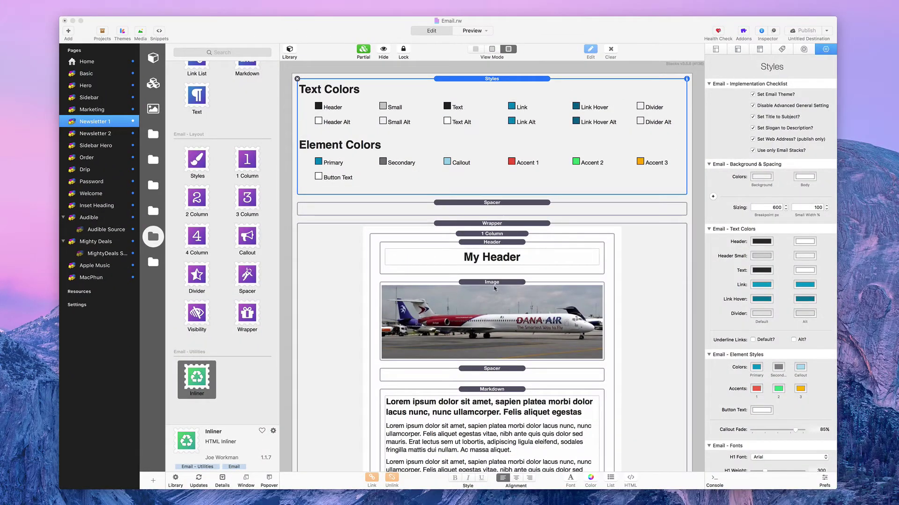
Swap the airplane image for a placeholder and back, then preview the rendered email.
click(496, 292)
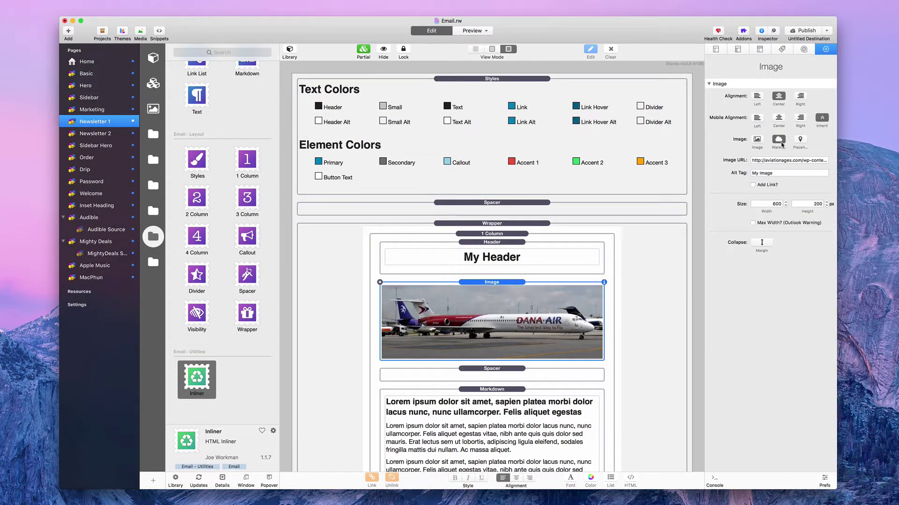
click(800, 140)
click(778, 139)
click(331, 290)
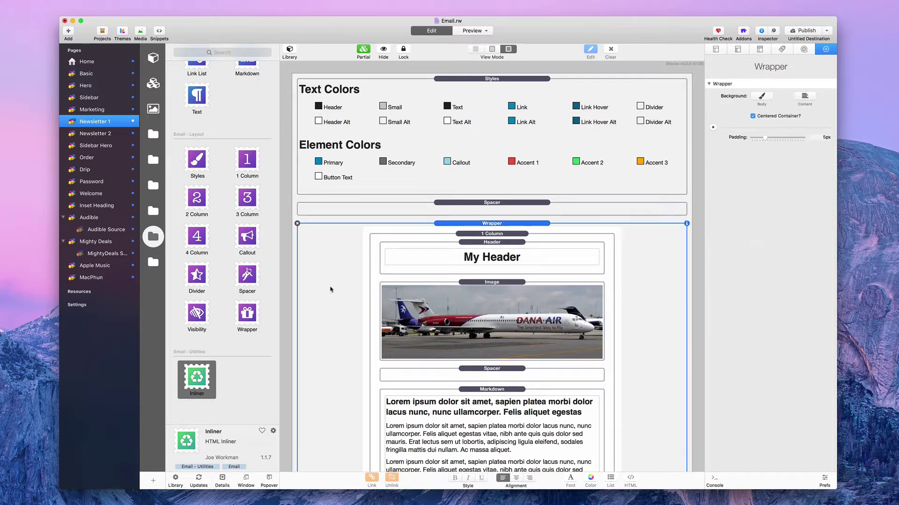
key(super+r)
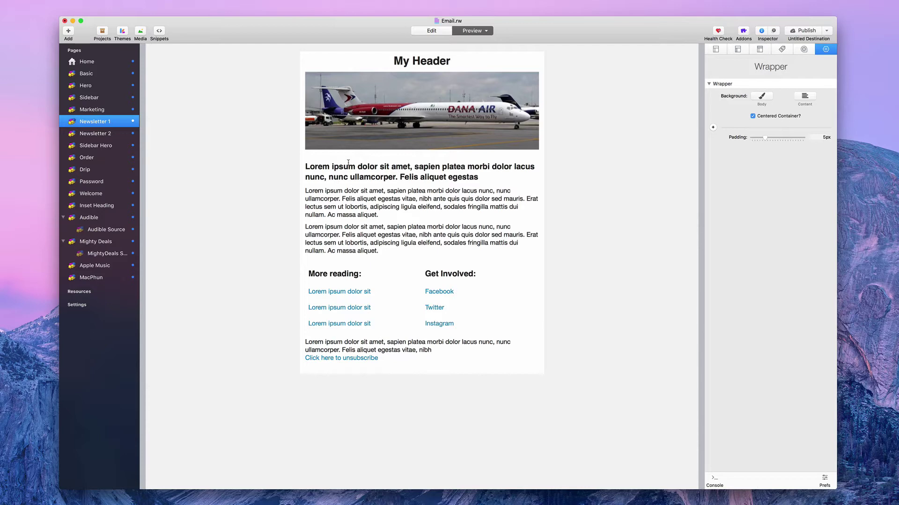
Add the Email - Utilities Inliner stack above the Spacer and preview the inlined output.
key(super+shift+p)
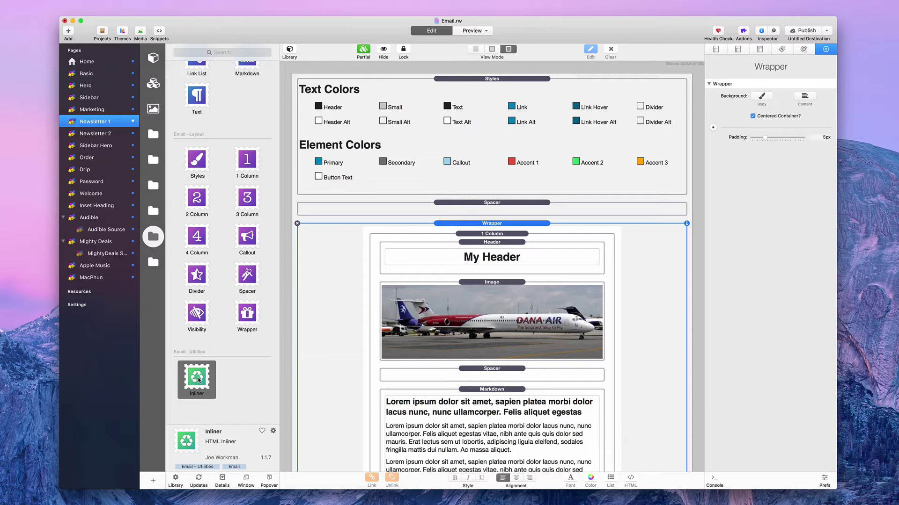
click(202, 380)
drag(202, 380, 375, 202)
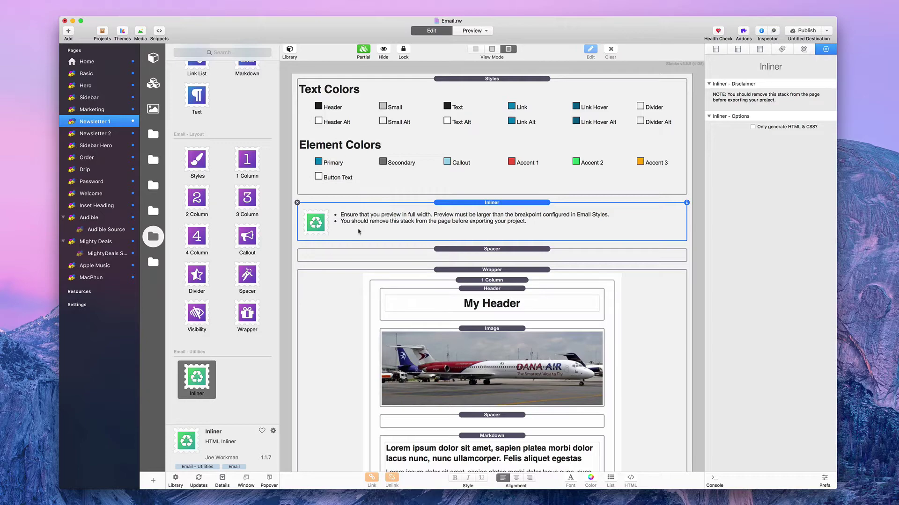
key(super+r)
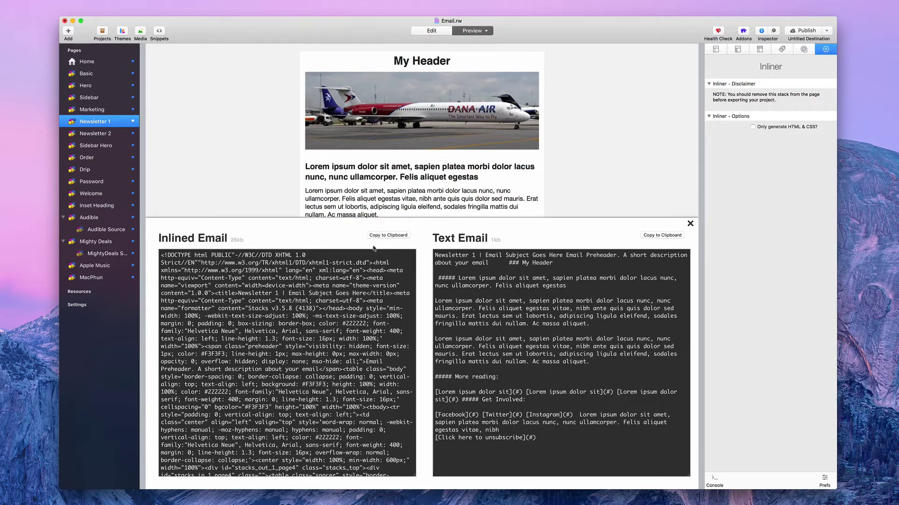
Copy the full inlined email HTML from the Inliner panel to the clipboard.
click(386, 235)
click(381, 236)
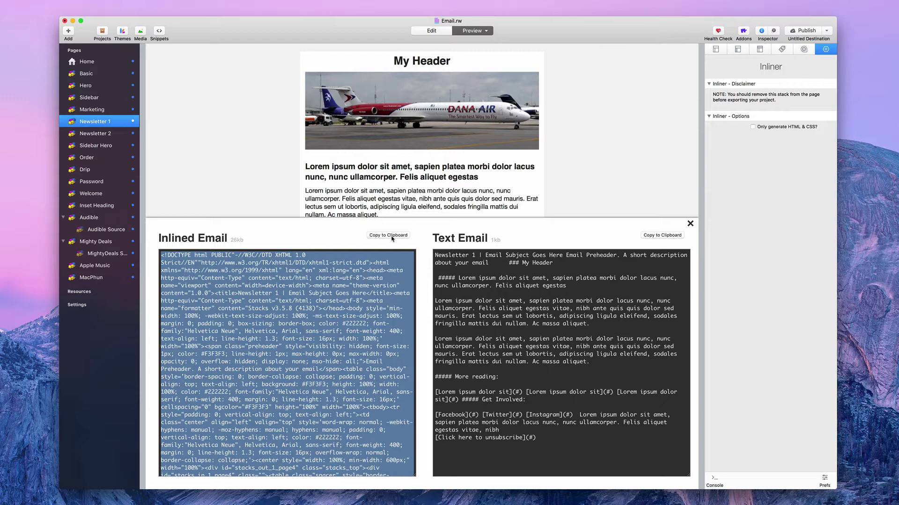
key(super+Tab)
key(super+Tab)
key(super+Tab)
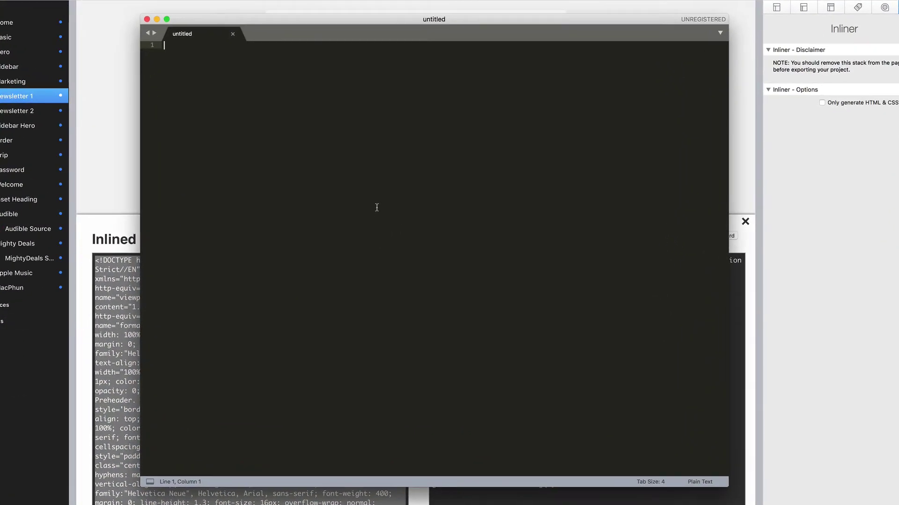
Paste the inlined HTML into the untitled Sublime Text document and review its 53 lines.
key(super+v)
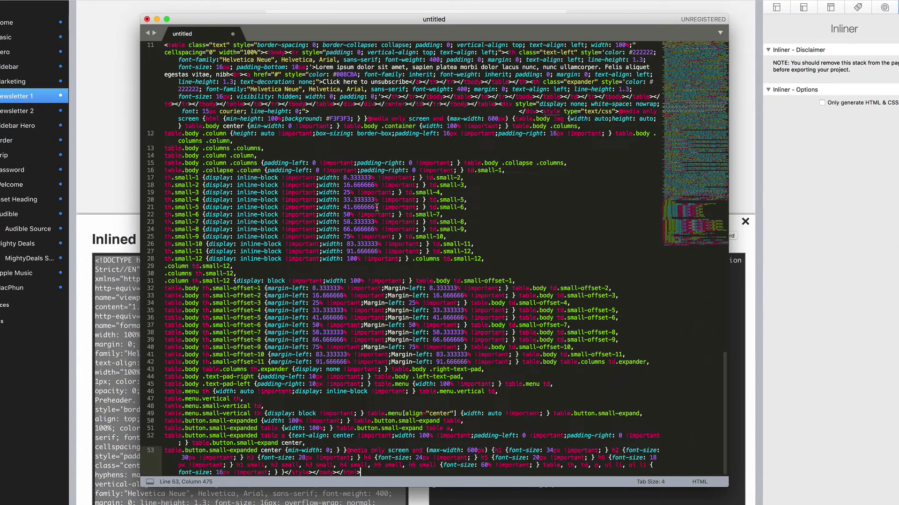
scroll(374, 231, up, 15)
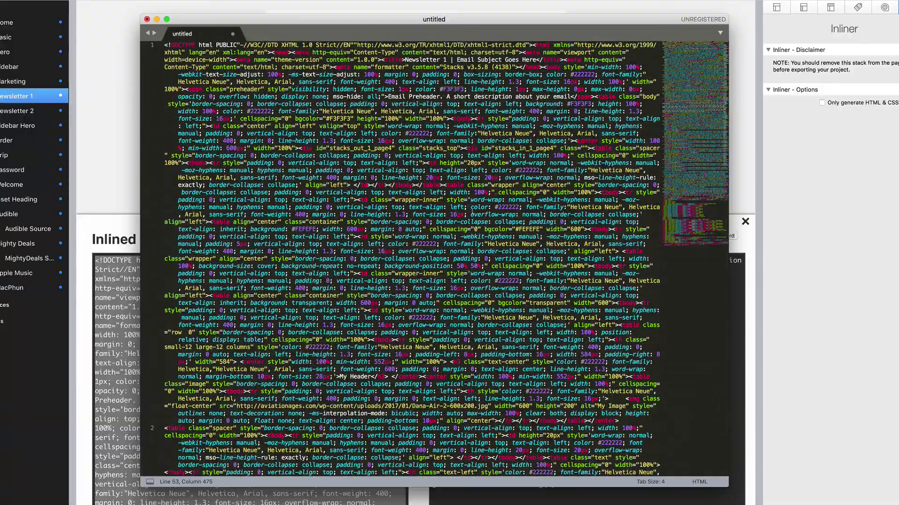
scroll(465, 220, down, 5)
scroll(466, 220, down, 10)
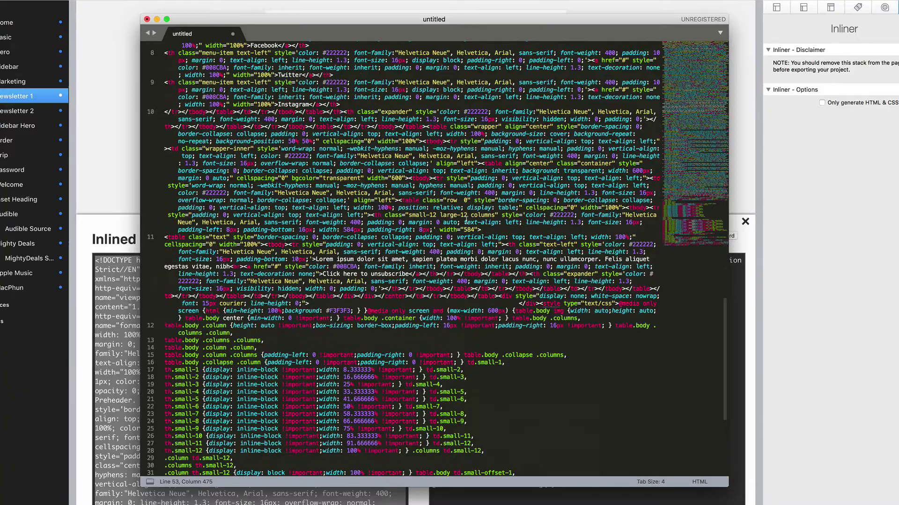
scroll(466, 218, up, 10)
scroll(466, 219, up, 5)
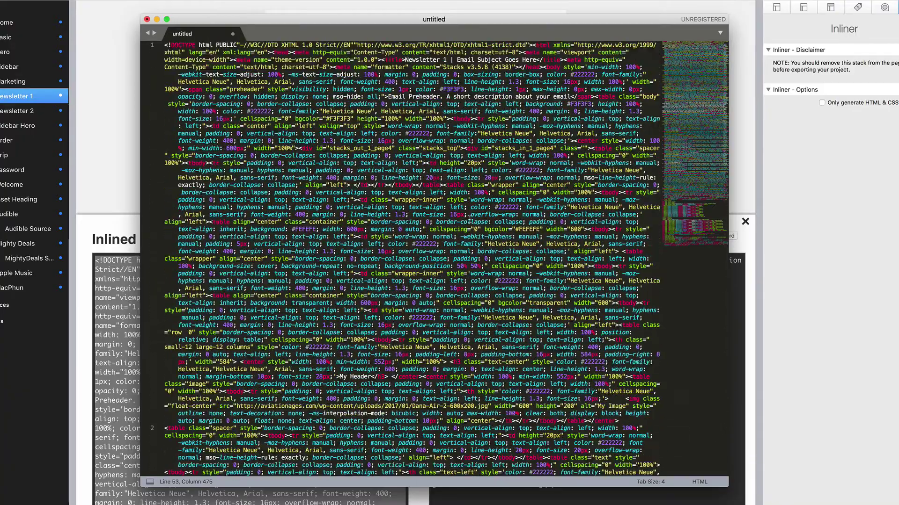
mouse_move(467, 220)
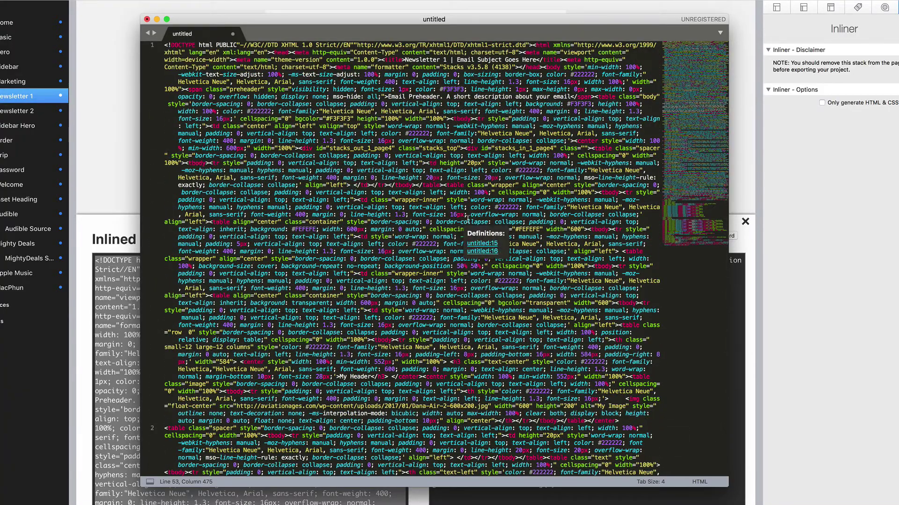
Save the Sublime Text document as April-2018.html inside the email folder.
key(super+s)
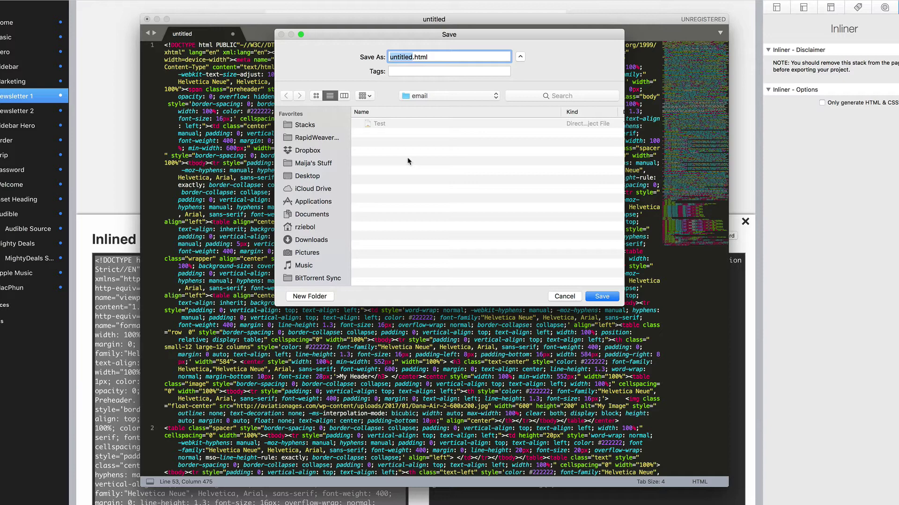
text(April-2018)
key(Return)
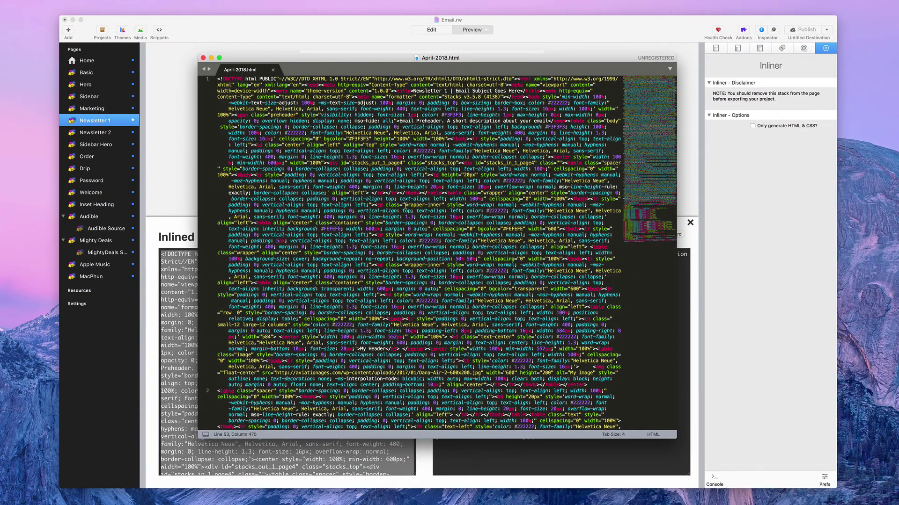
Bring Direct Mail forward, showing the Test project's blank untitled message.
key(super+Tab)
key(super+Tab)
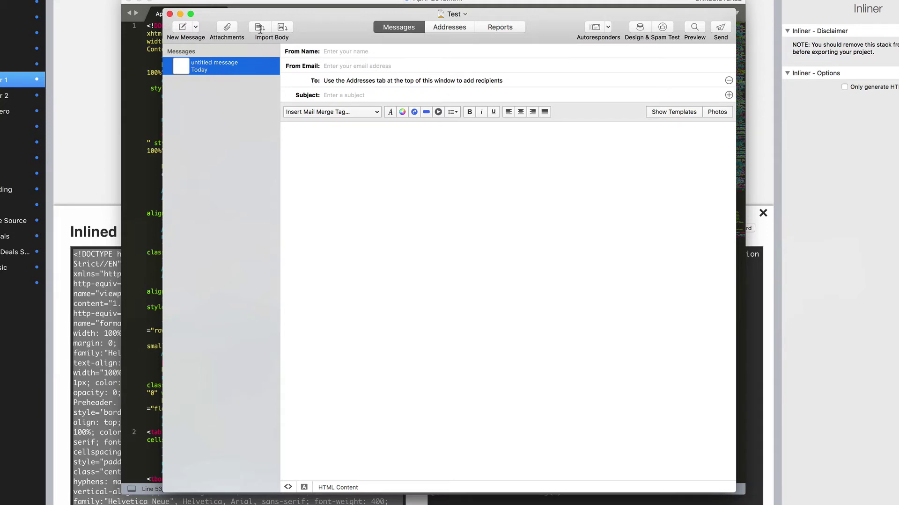
Import April-2018.html from the email folder as the message body and check it.
click(261, 30)
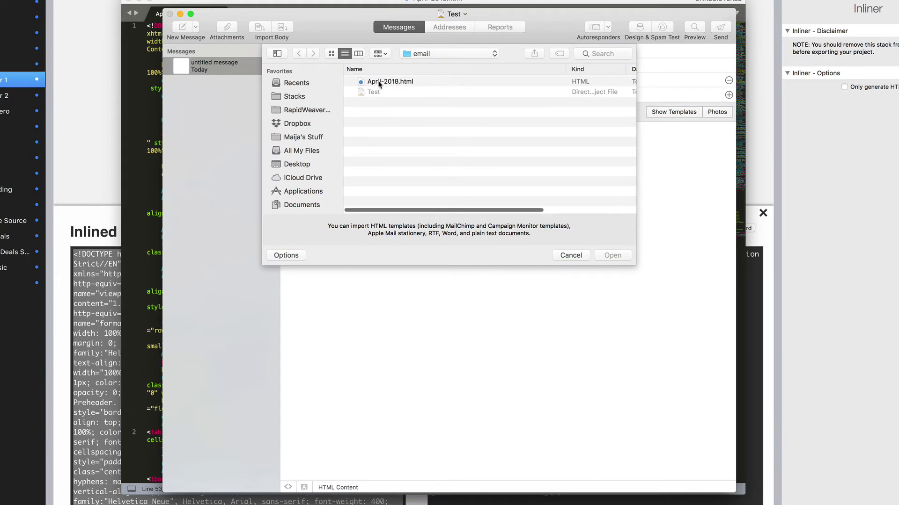
click(404, 83)
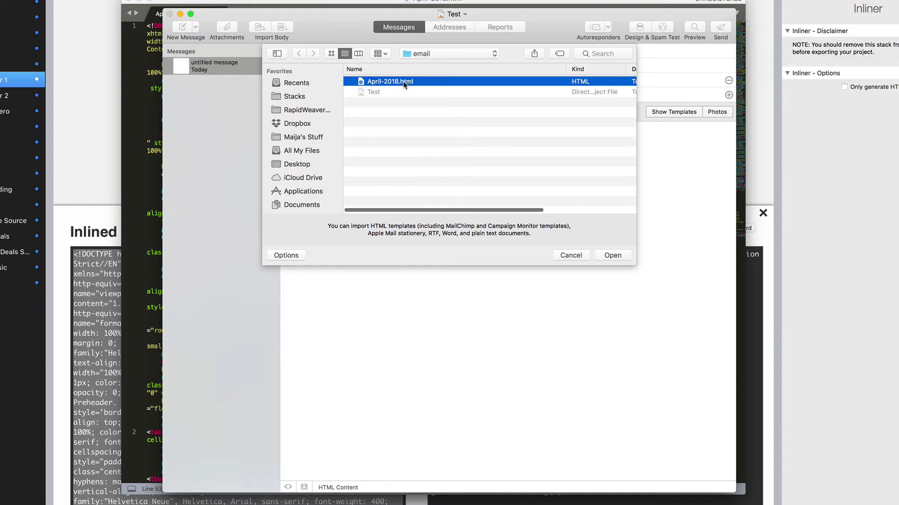
click(613, 256)
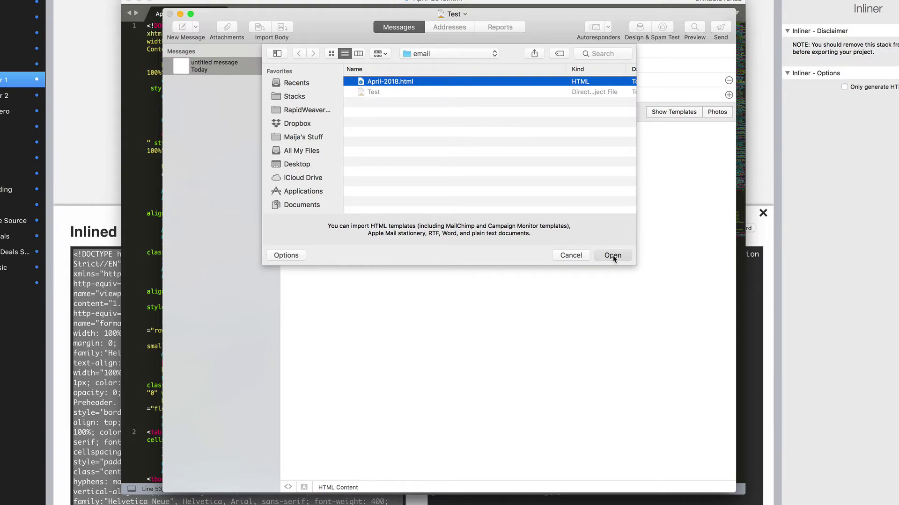
scroll(613, 259, down, 5)
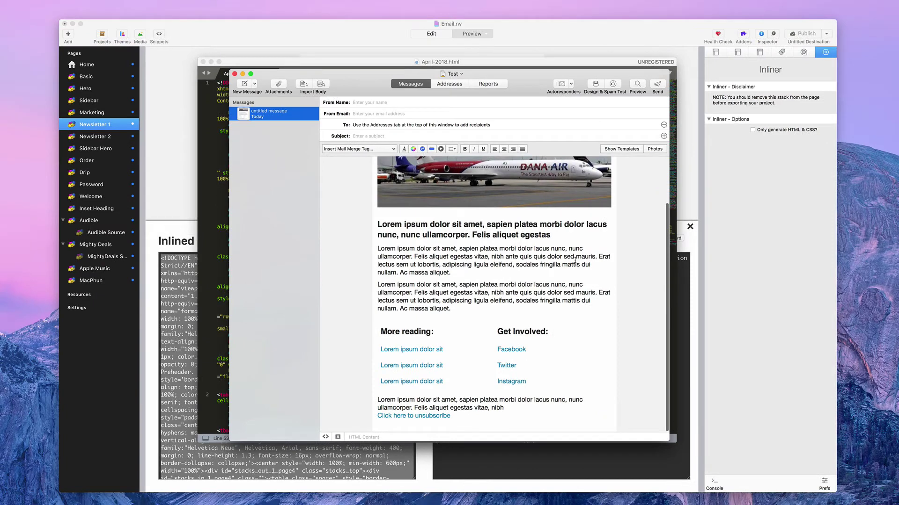
scroll(575, 260, up, 3)
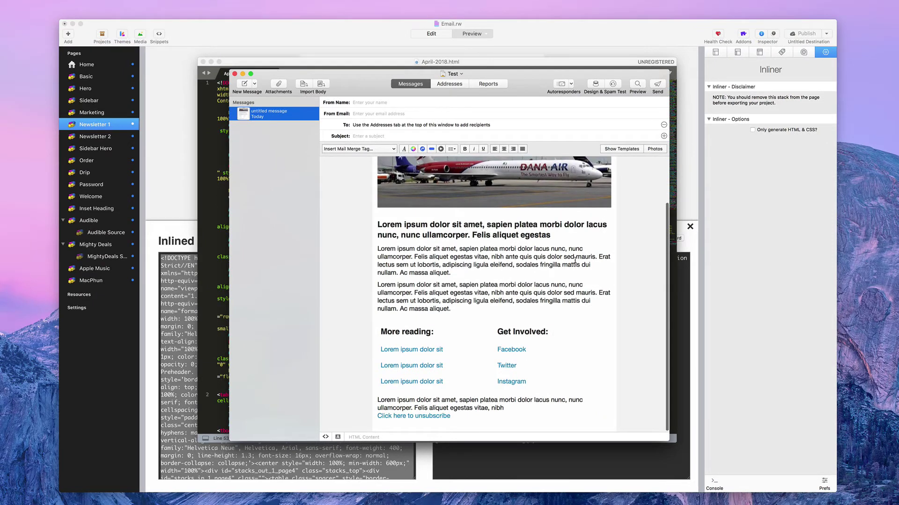
Delete the Inliner stack from the email page in RapidWeaver and return to Preview.
click(177, 172)
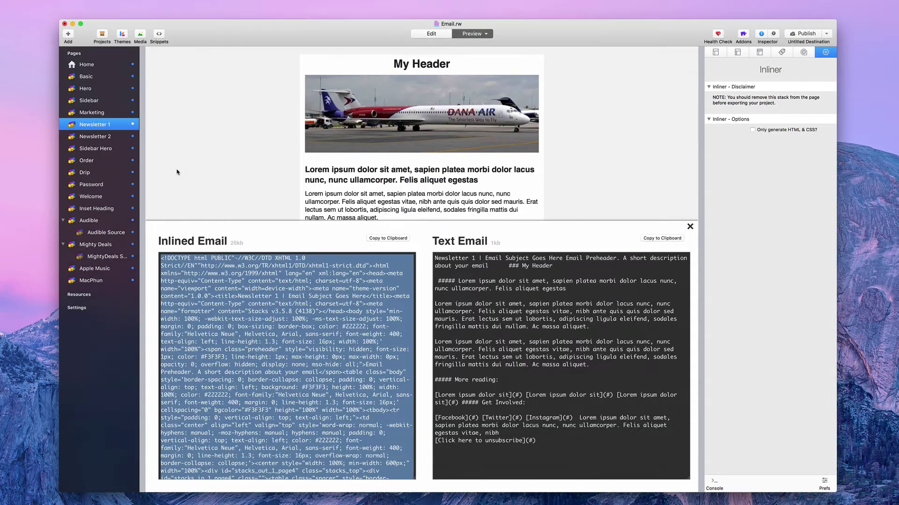
key(super+e)
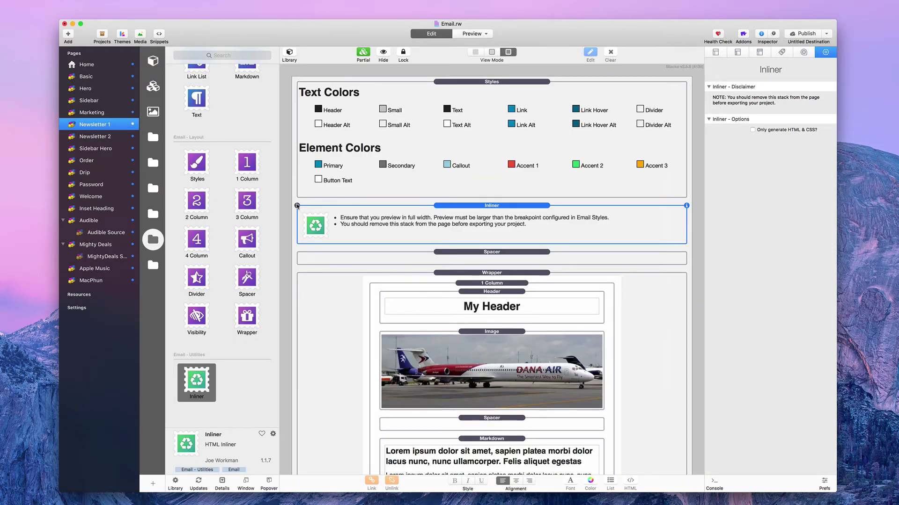
click(296, 205)
key(super+r)
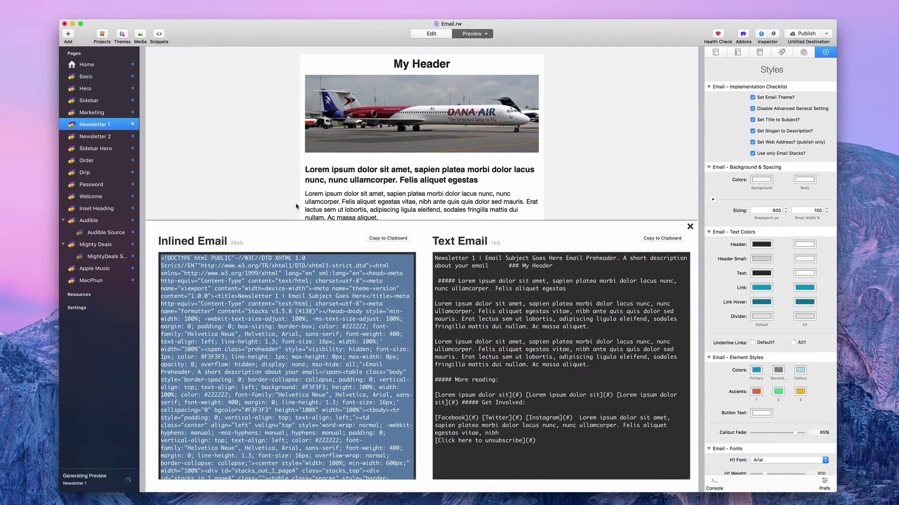